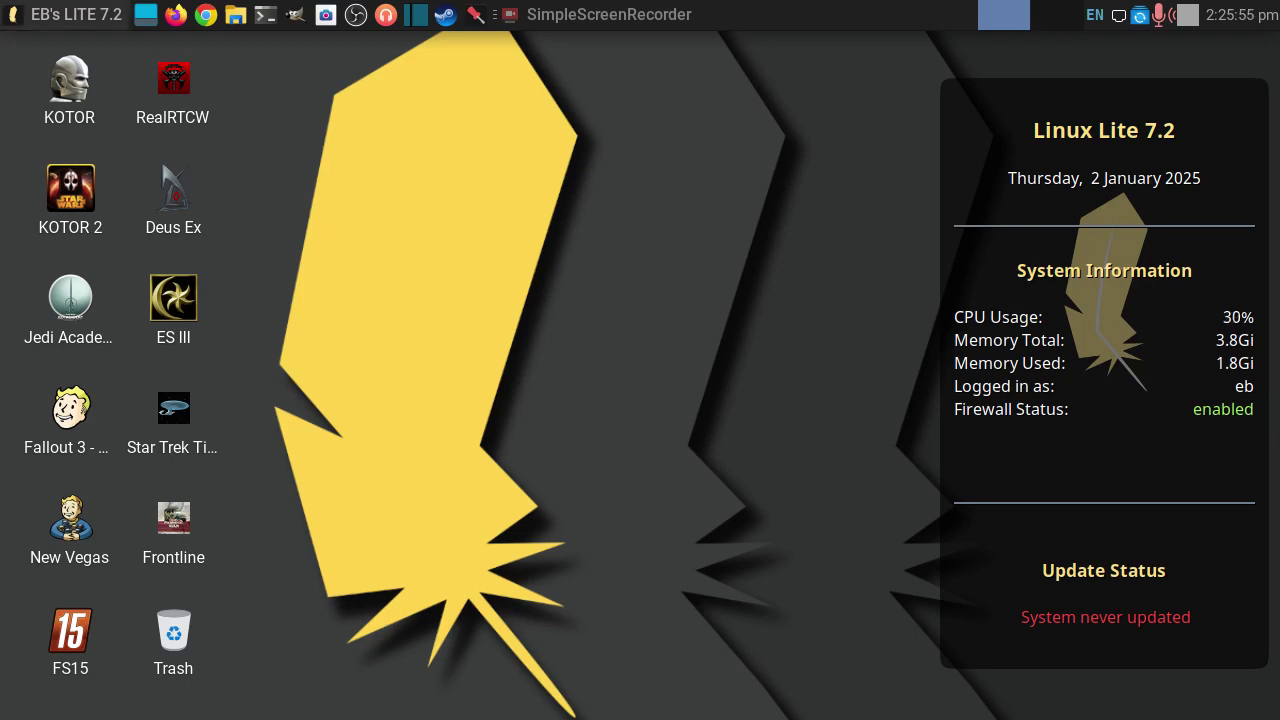
Open the Whisker menu's Settings category and scroll down to the Lite Tweaks entry.
left_click(68, 14)
left_click(64, 498)
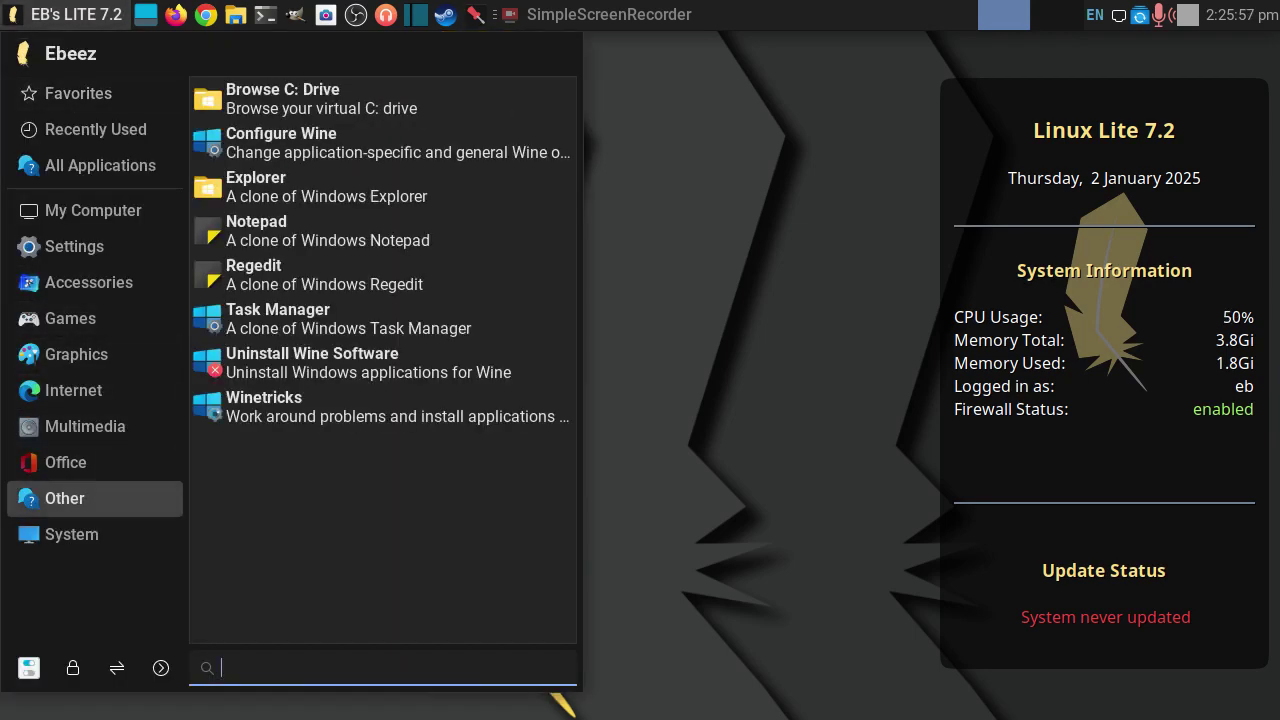
left_click(74, 246)
scroll(380, 463, "down", 1)
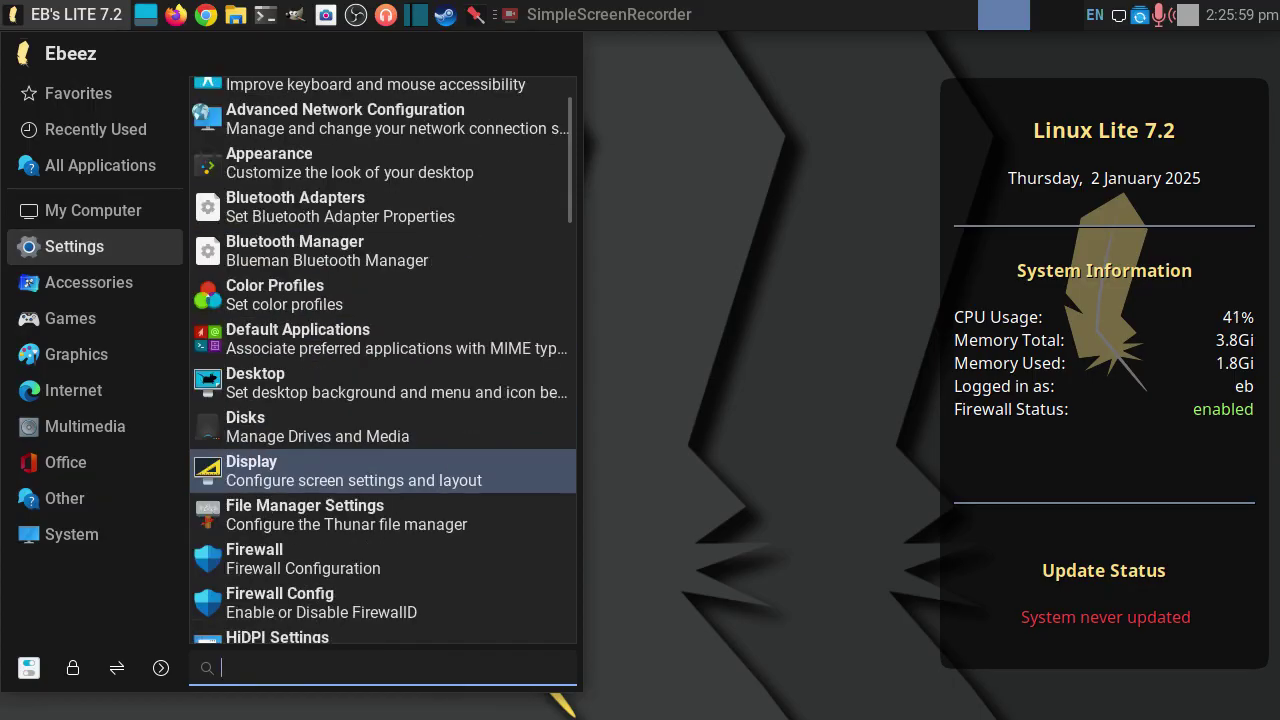
scroll(380, 497, "down", 5)
scroll(380, 515, "down", 8)
scroll(380, 500, "down", 3)
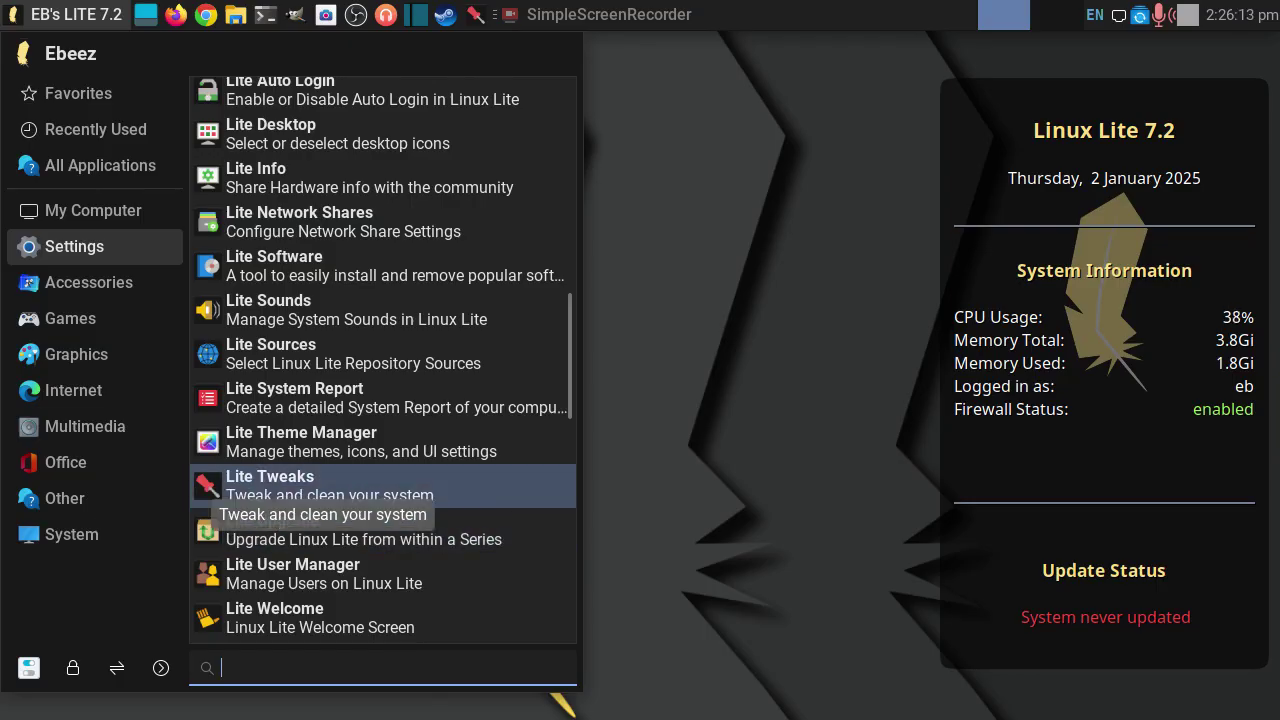
Launch Lite Tweaks maximized and look through its list of cleanup tasks.
left_click(300, 486)
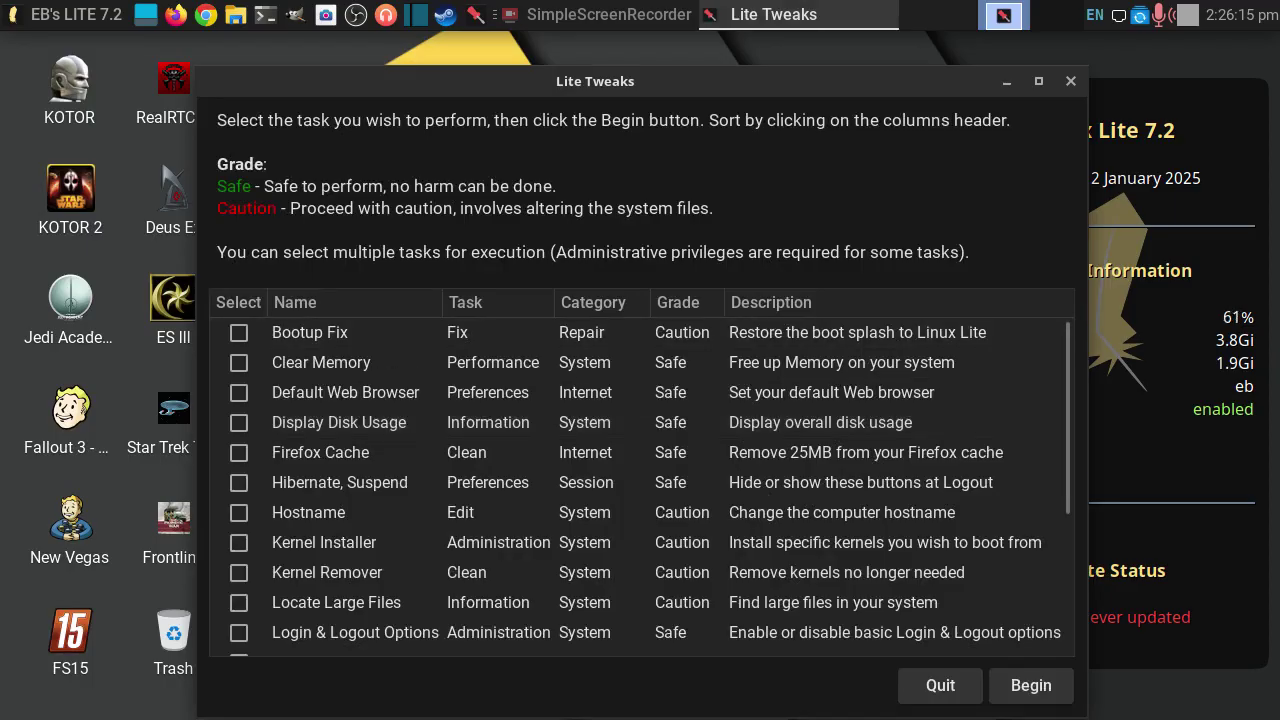
left_click(1038, 81)
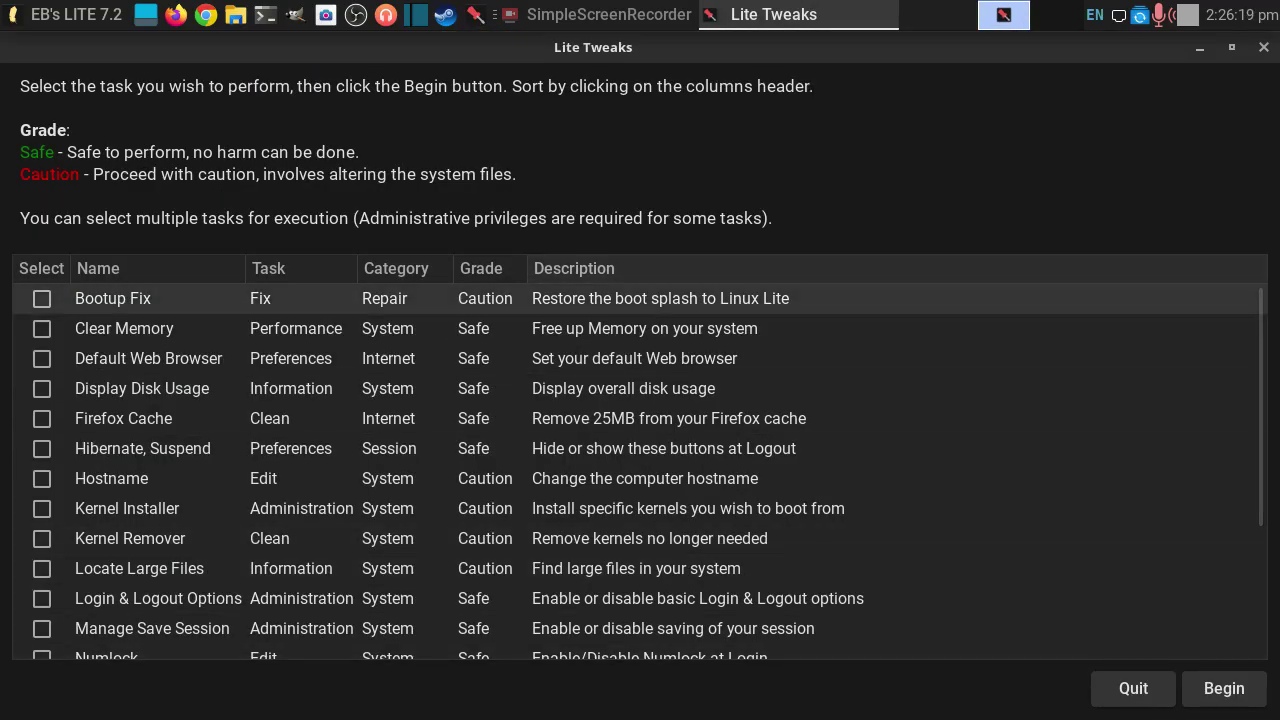
scroll(640, 433, "down", 2)
scroll(640, 433, "down", 2)
scroll(640, 433, "down", 2)
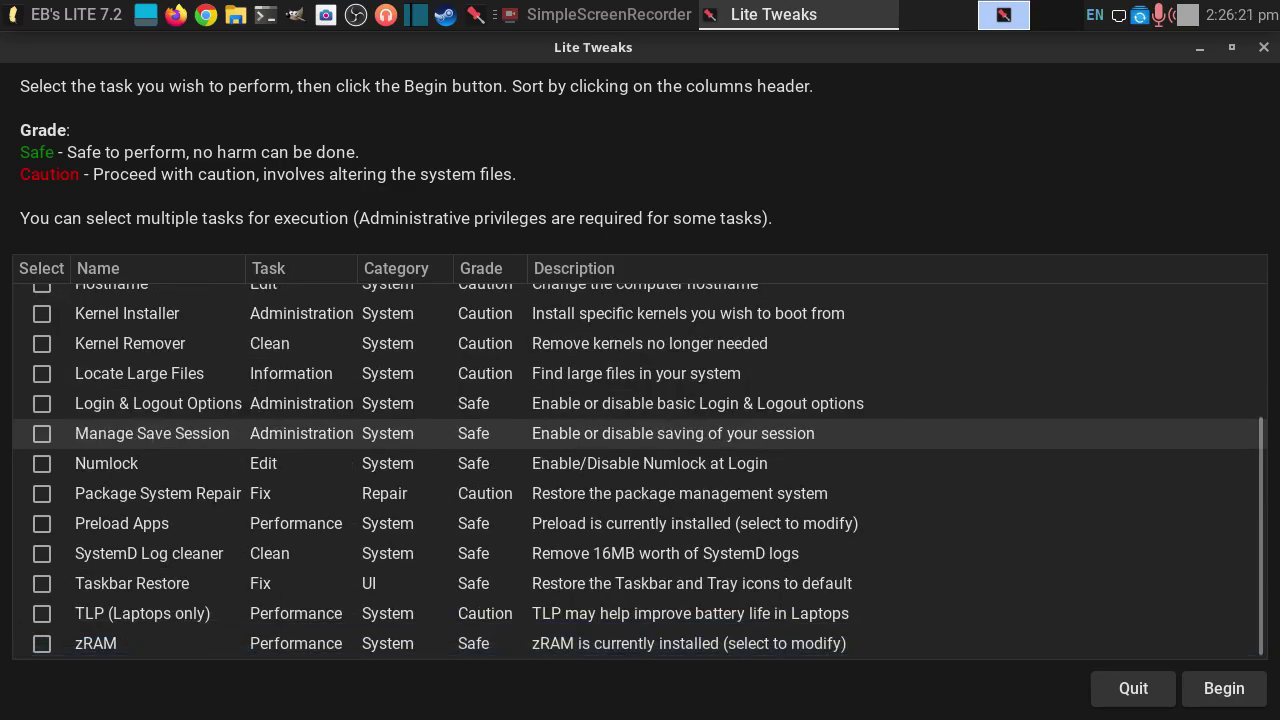
scroll(640, 433, "up", 2)
scroll(640, 433, "up", 2)
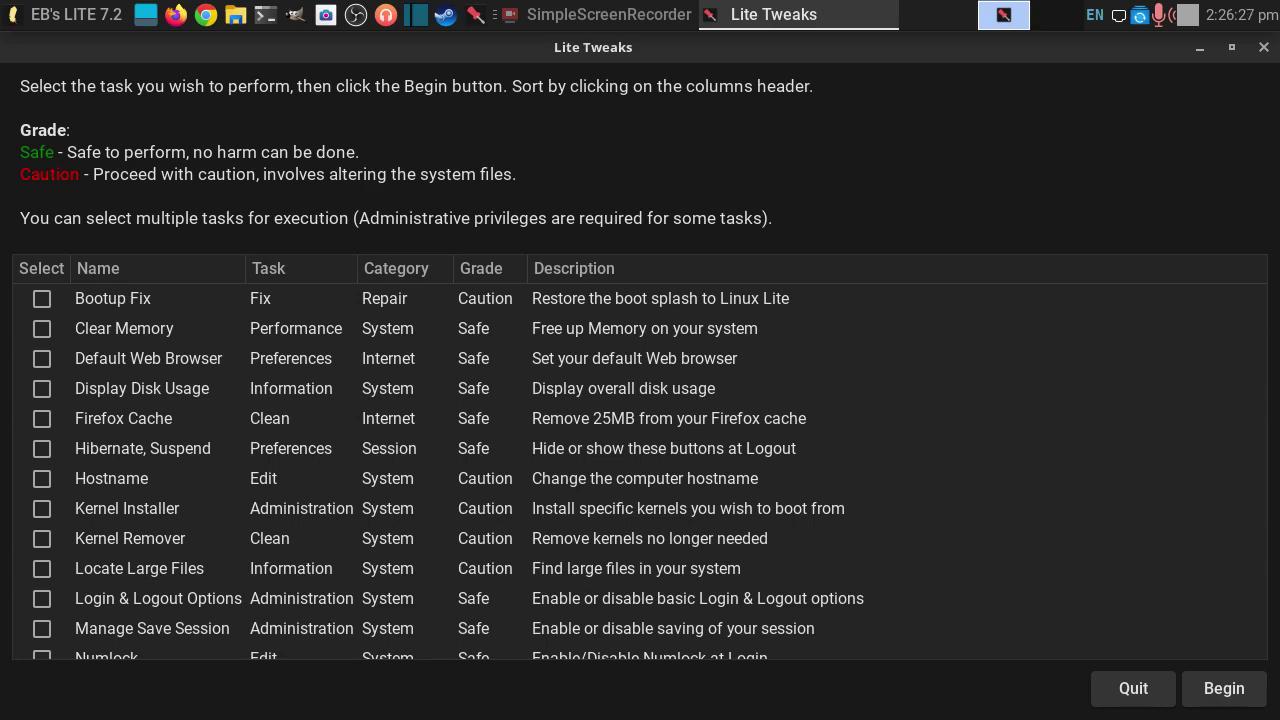
scroll(640, 470, "up", 2)
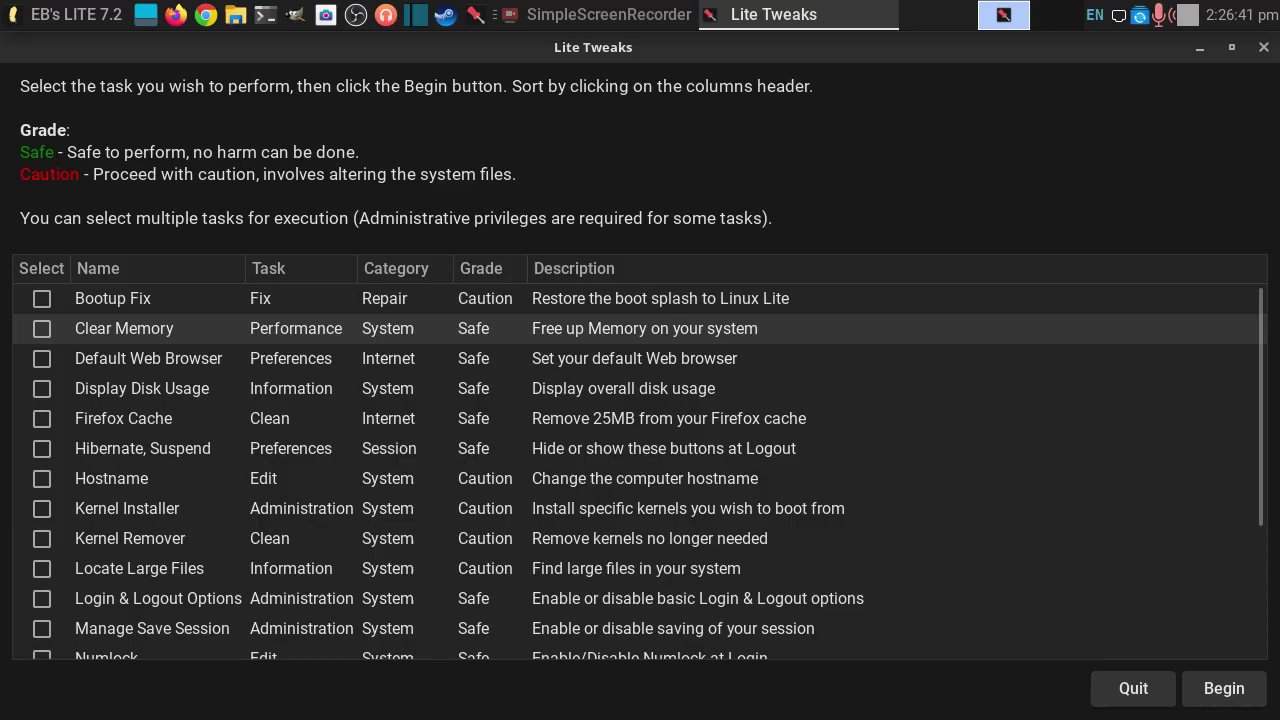
Tick Clear Memory and Firefox Cache in the Select column.
left_click(41, 328)
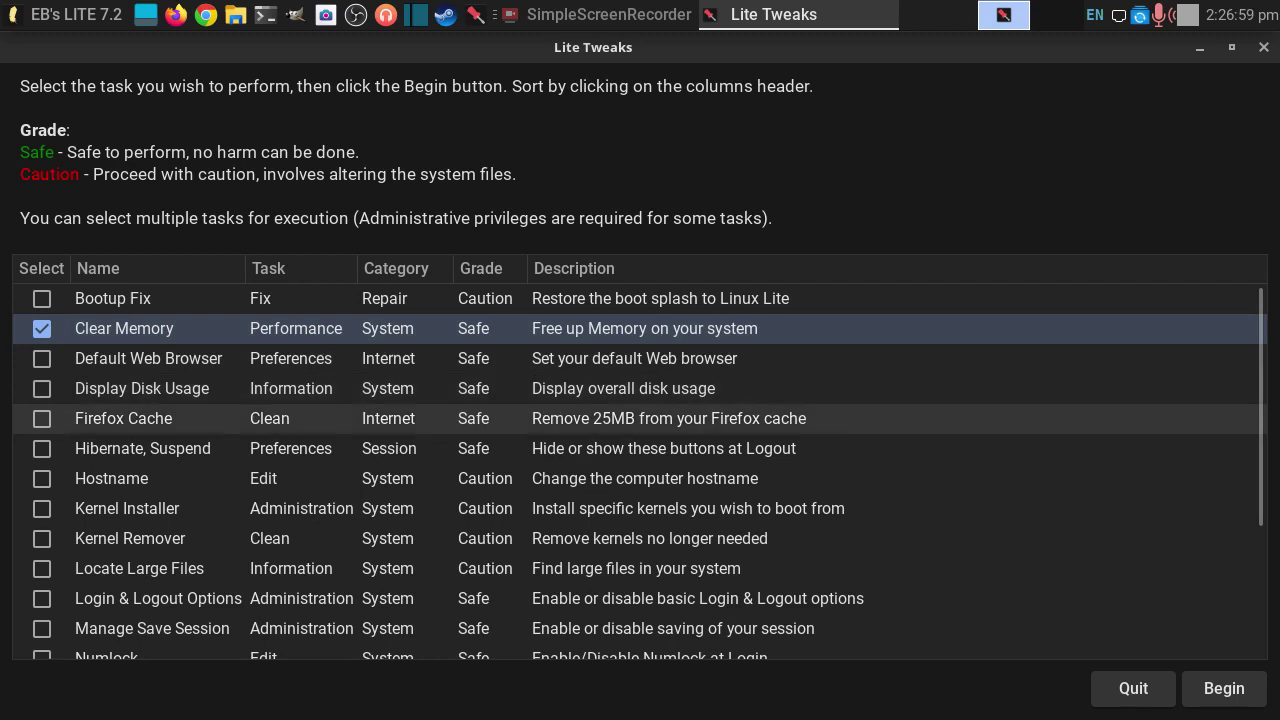
left_click(41, 418)
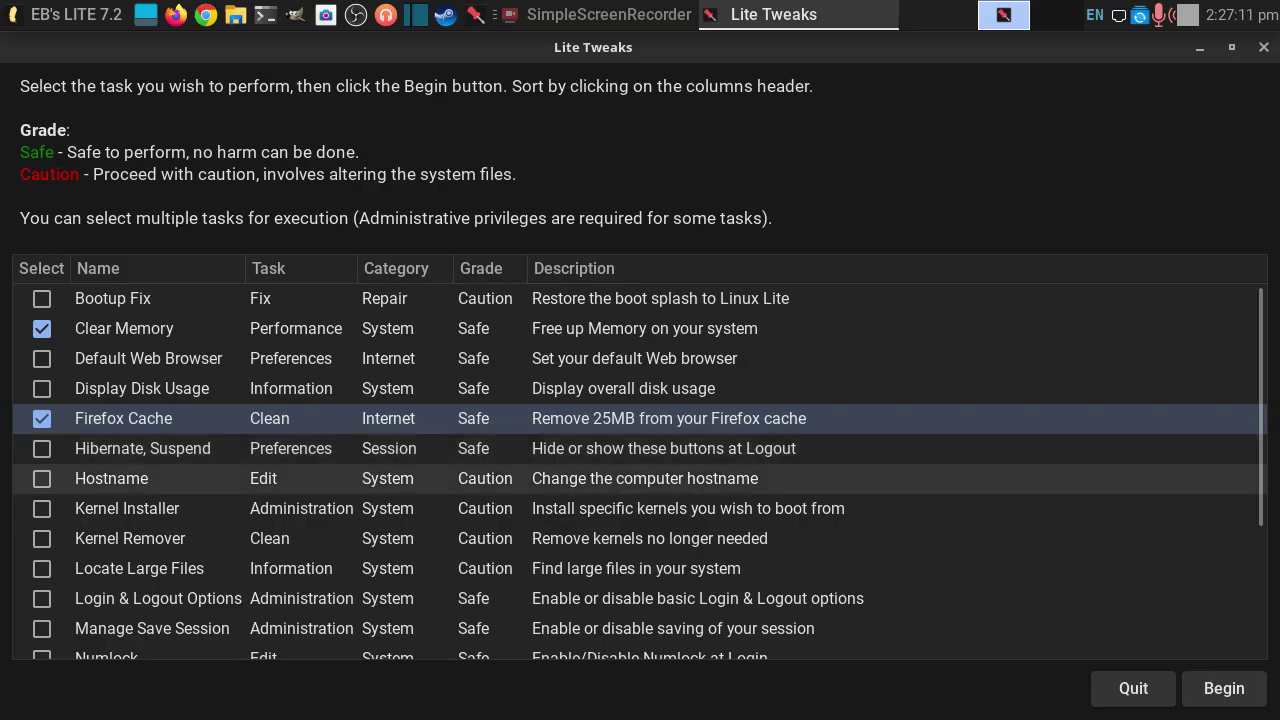
scroll(640, 470, "down", 3)
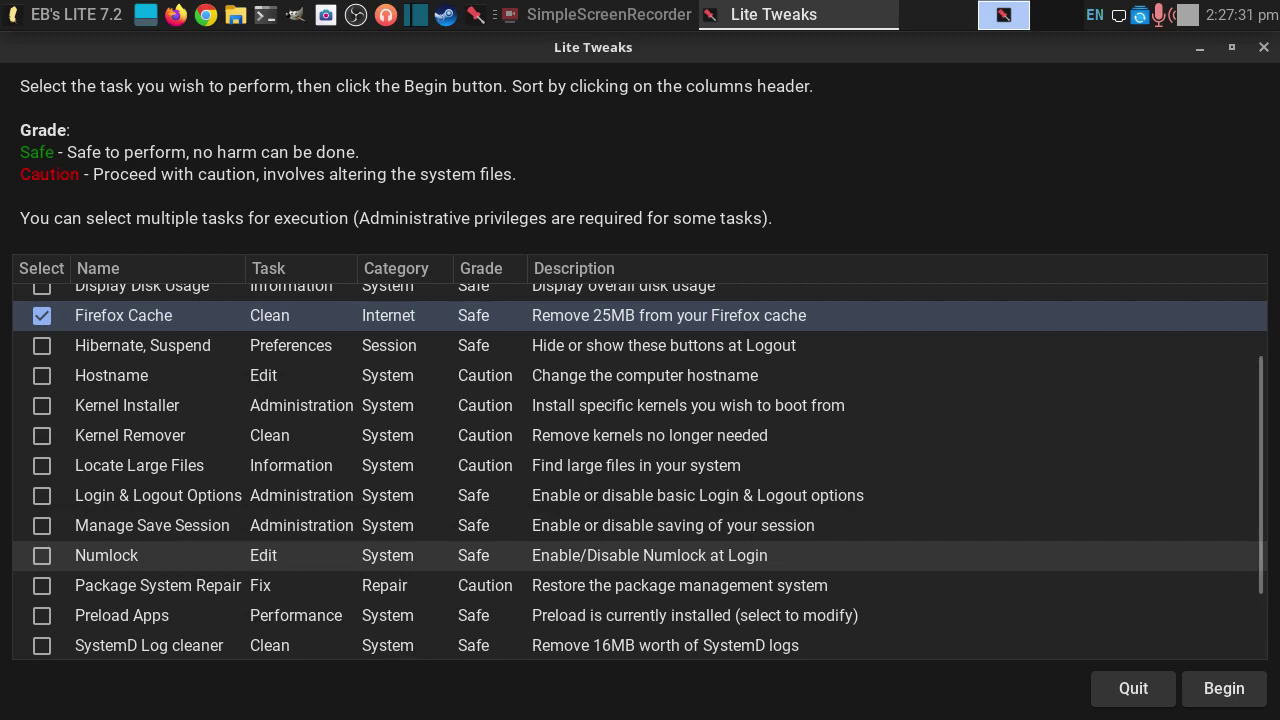
scroll(640, 545, "down", 1)
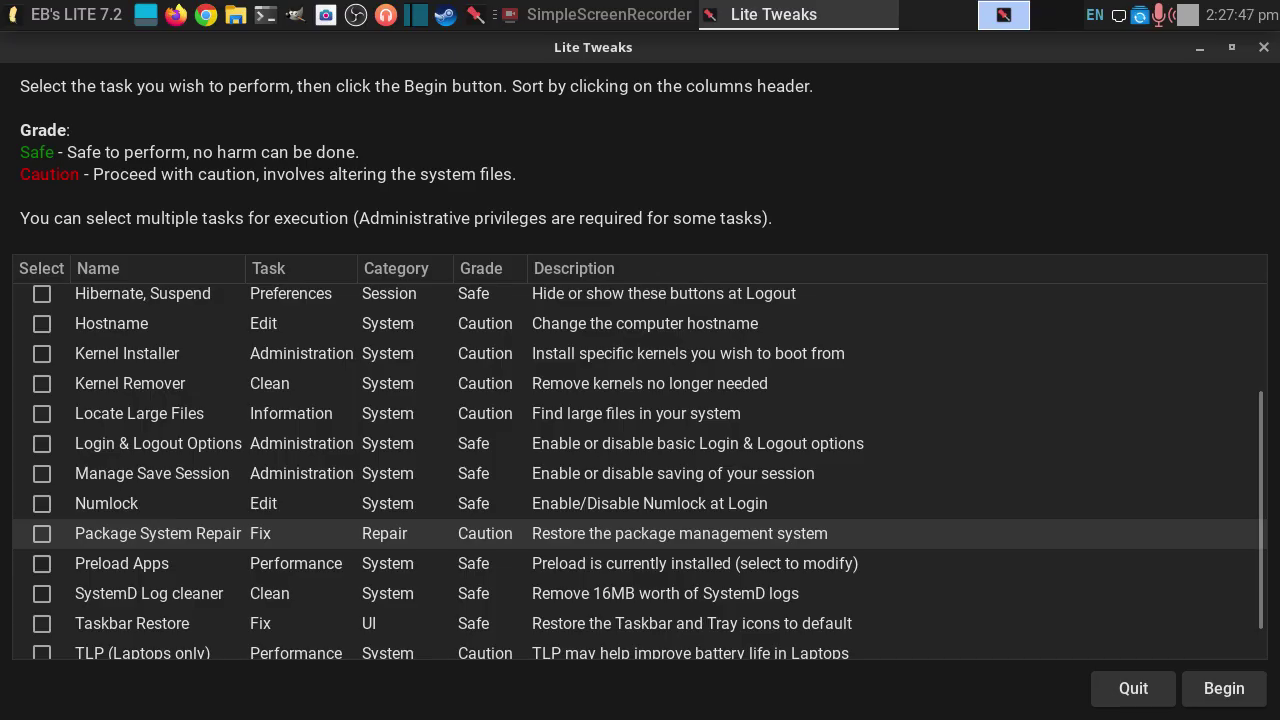
key("Down")
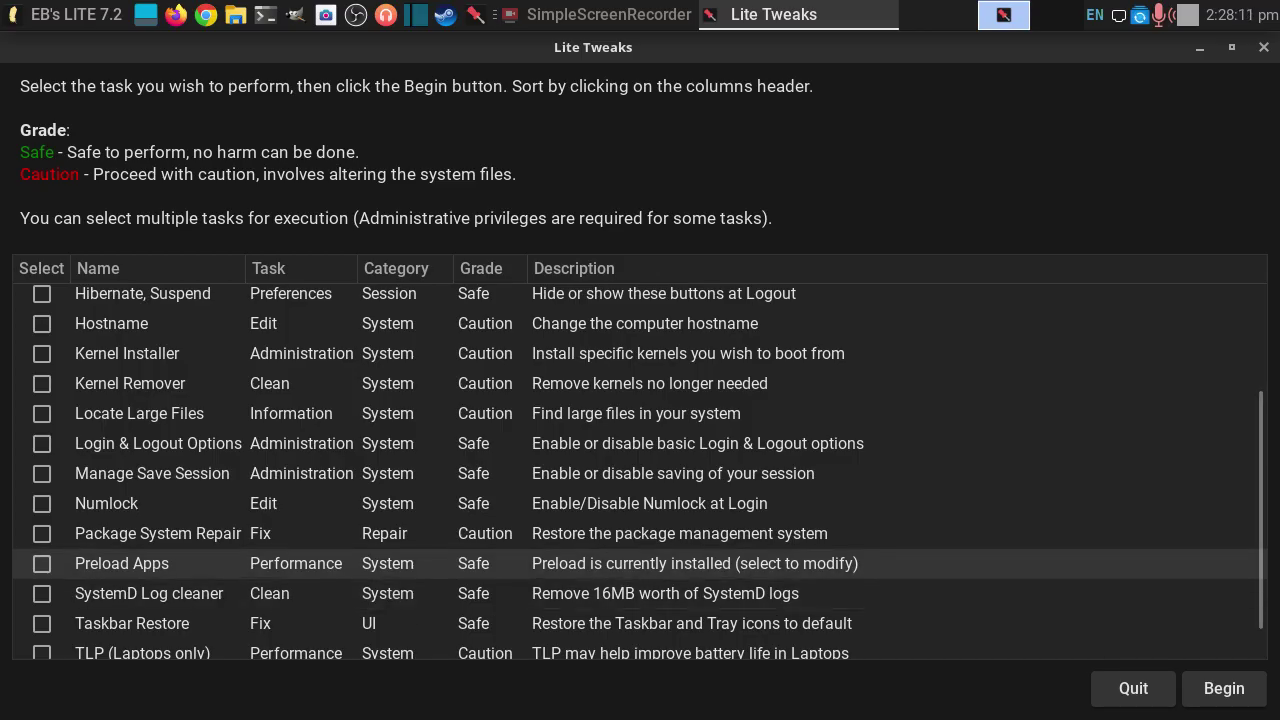
scroll(640, 560, "down", 1)
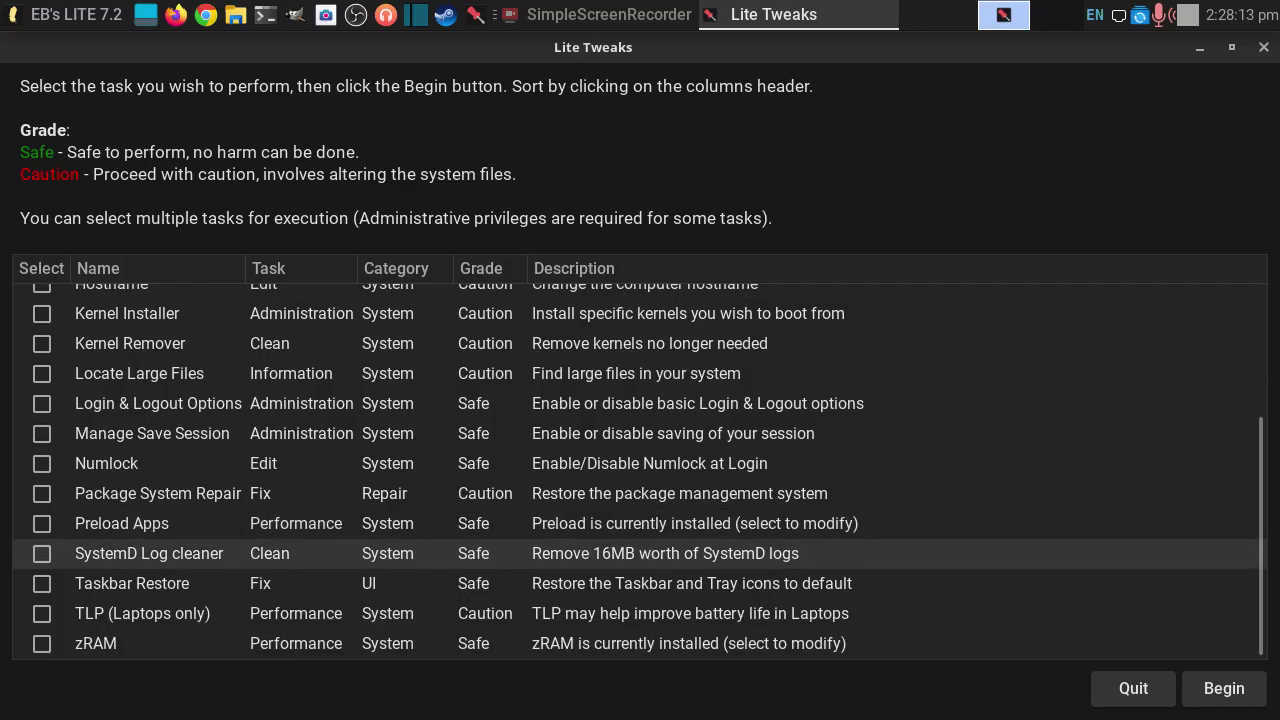
Tick the SystemD Log cleaner checkbox alongside the earlier selections.
left_click(41, 553)
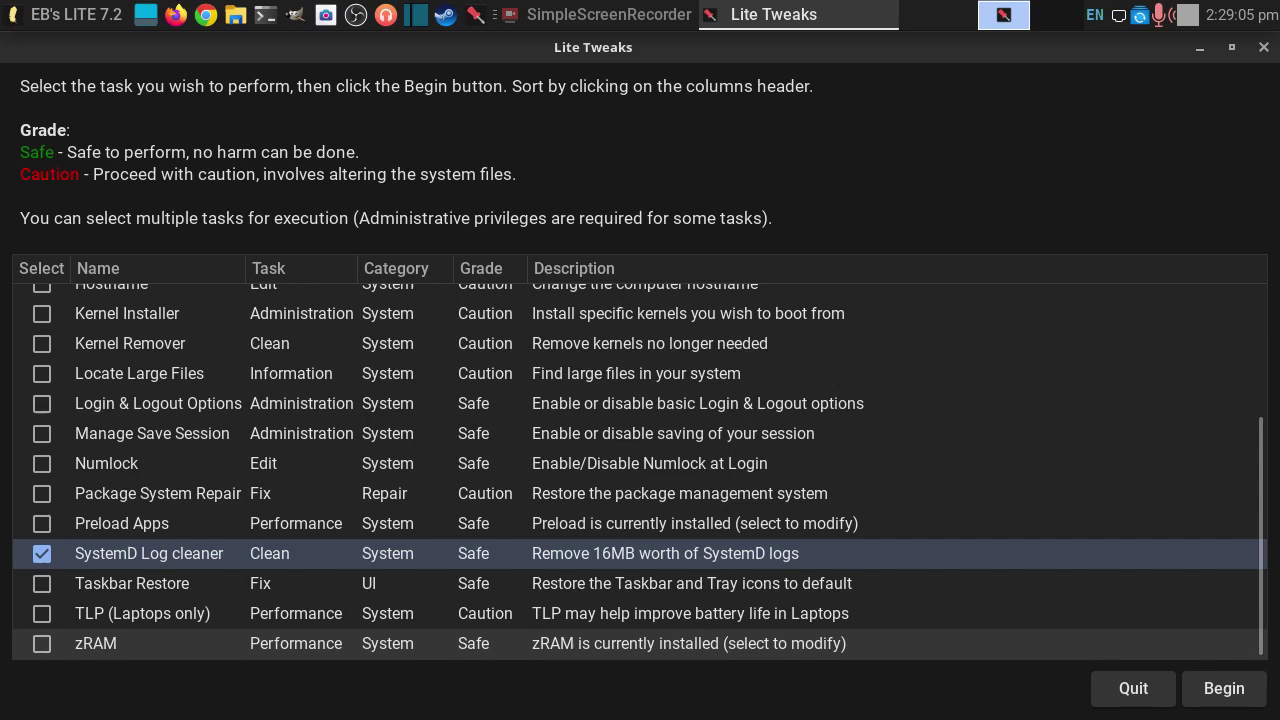
scroll(640, 400, "up", 3)
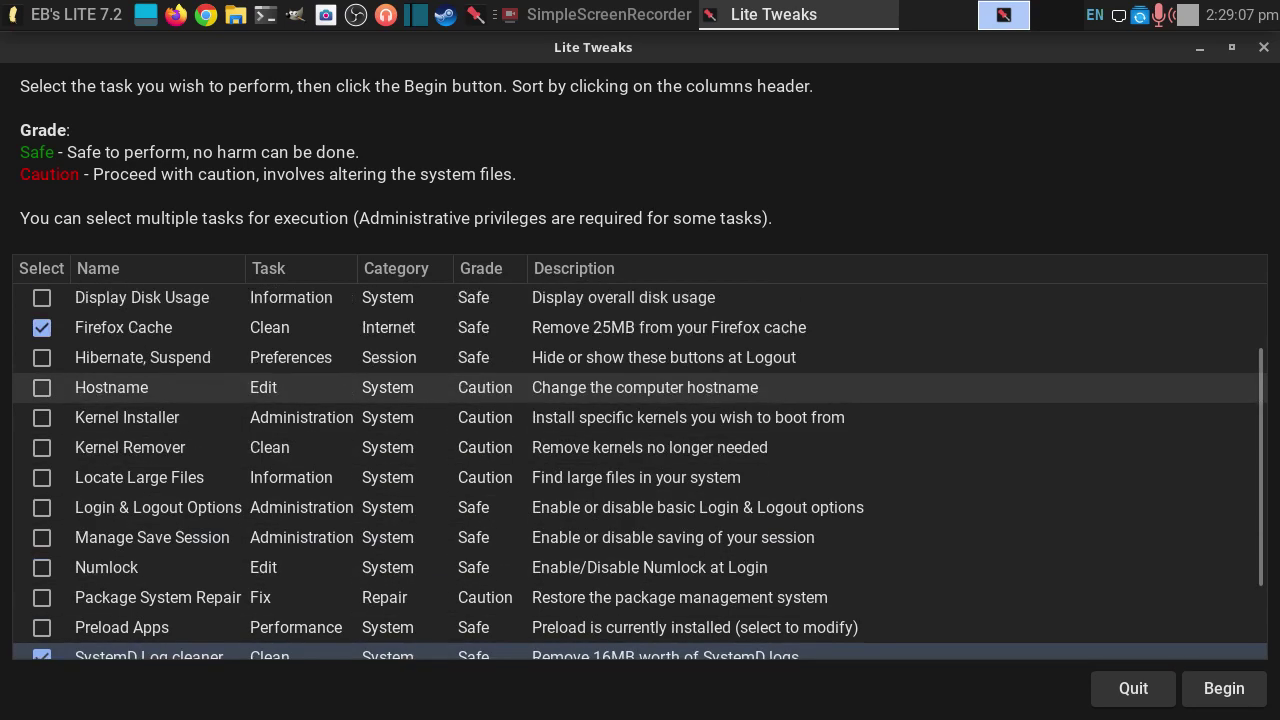
scroll(640, 388, "up", 3)
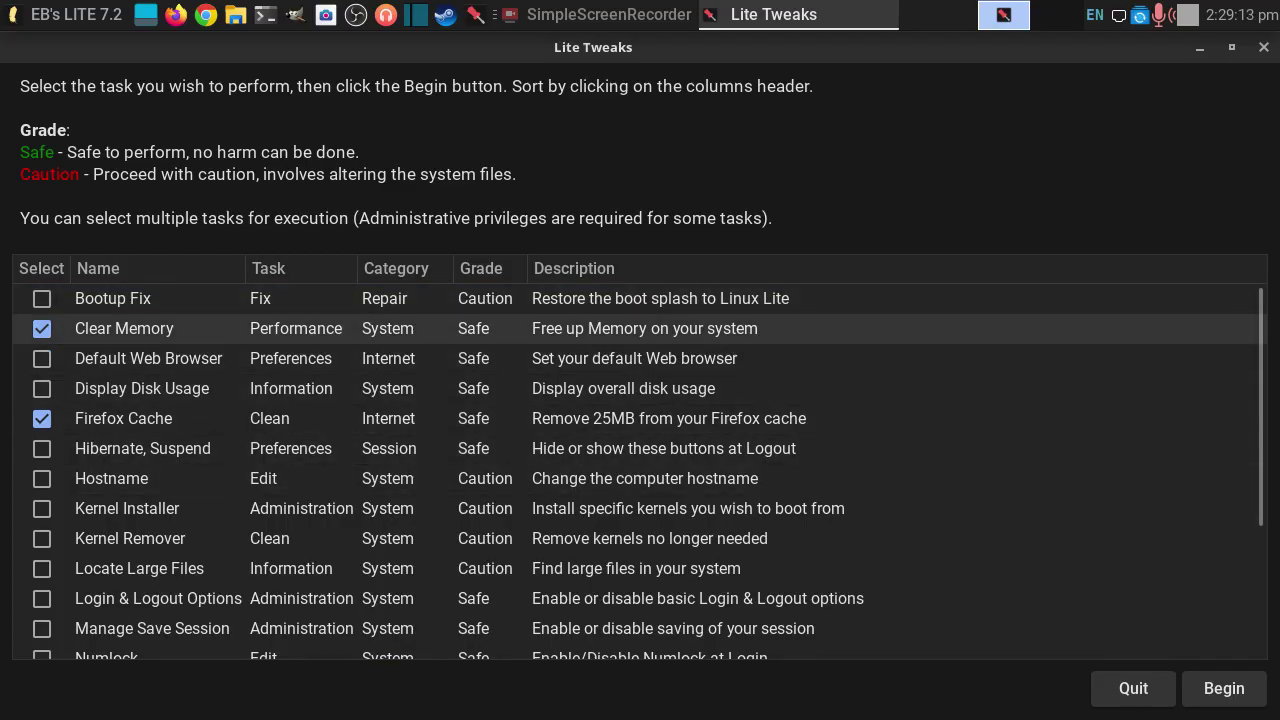
scroll(640, 430, "down", 3)
left_click(41, 606)
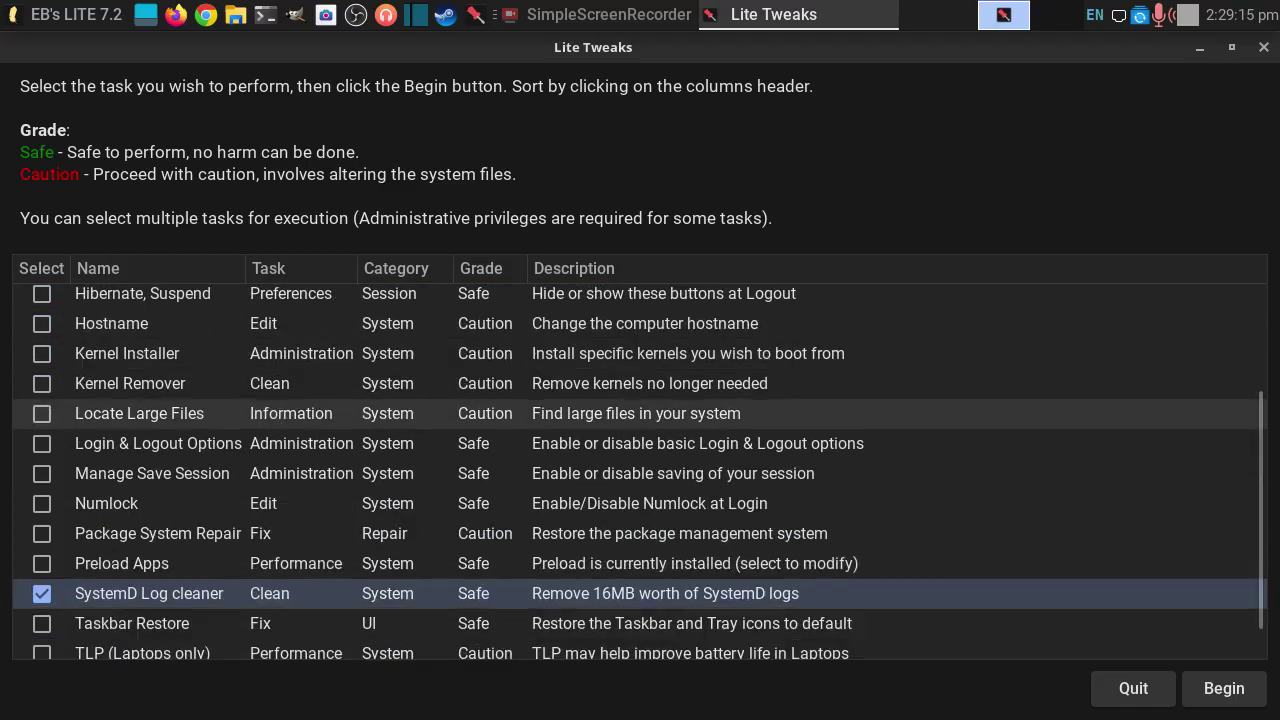
scroll(640, 430, "down", 1)
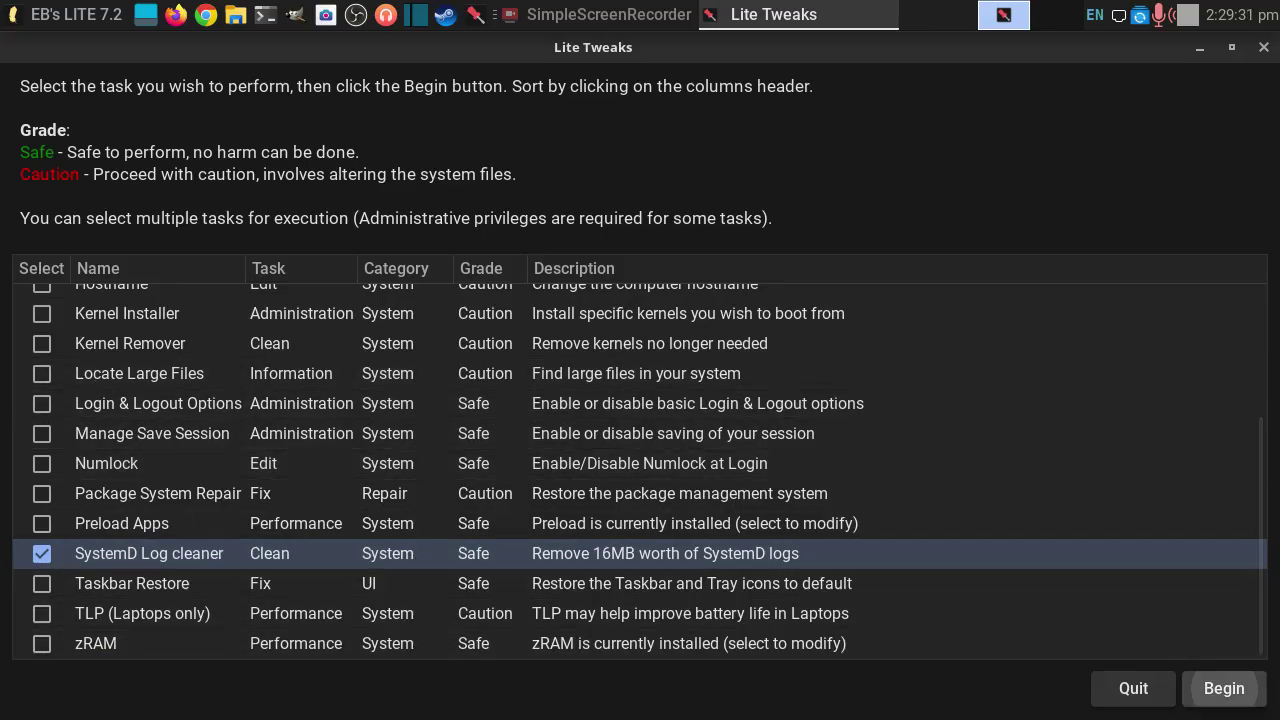
Begin the three ticked cleanup tasks, authenticating with the account password.
left_click(1224, 688)
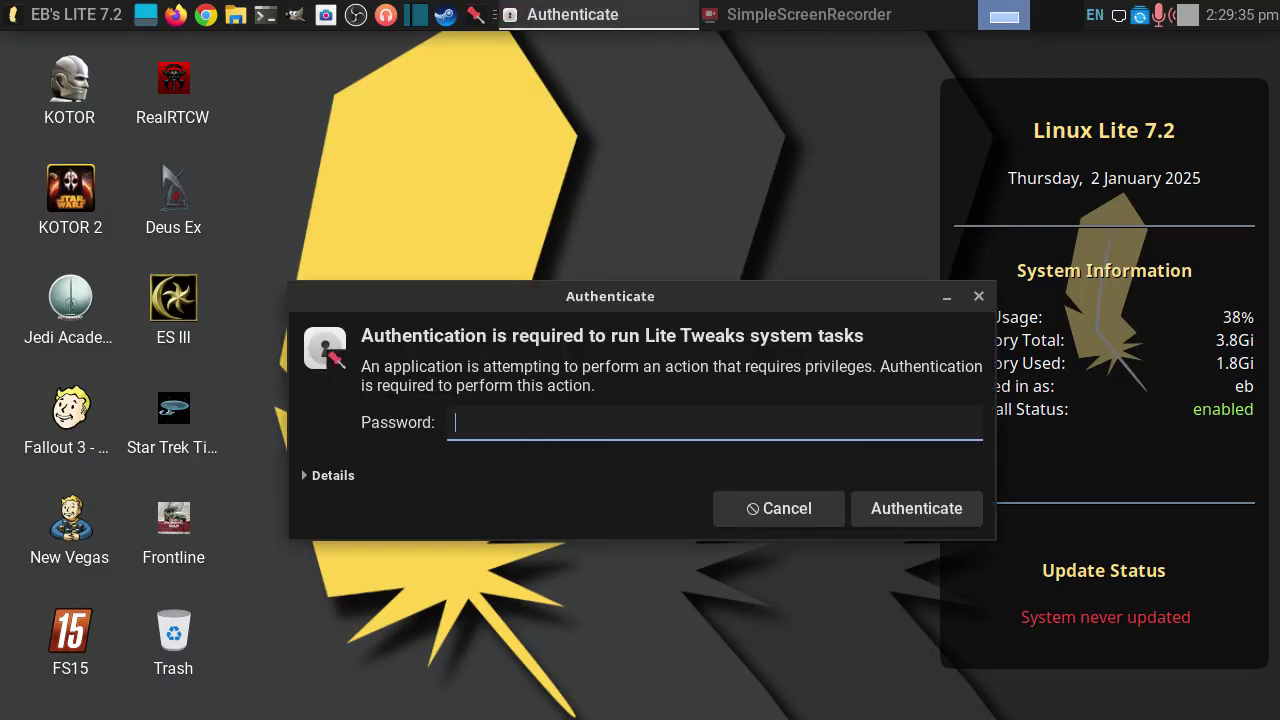
left_click(940, 508)
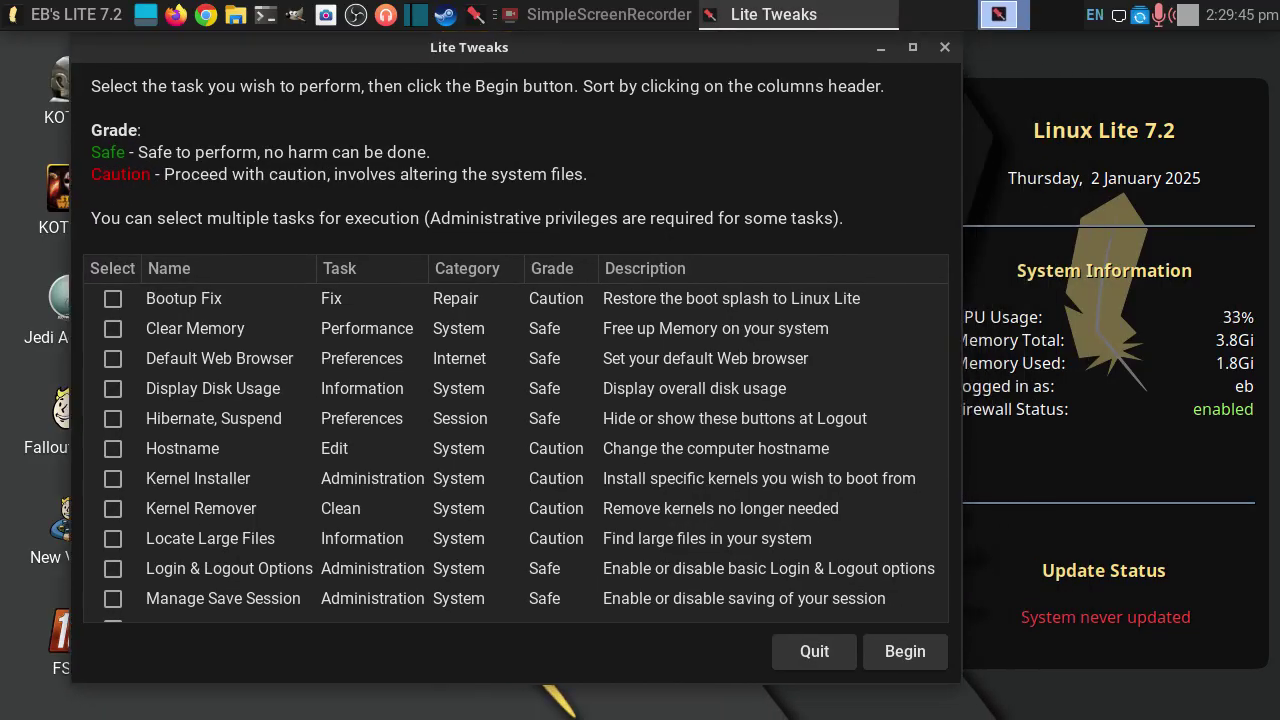
Quit Lite Tweaks and bring the screen recorder window back up.
left_click(814, 651)
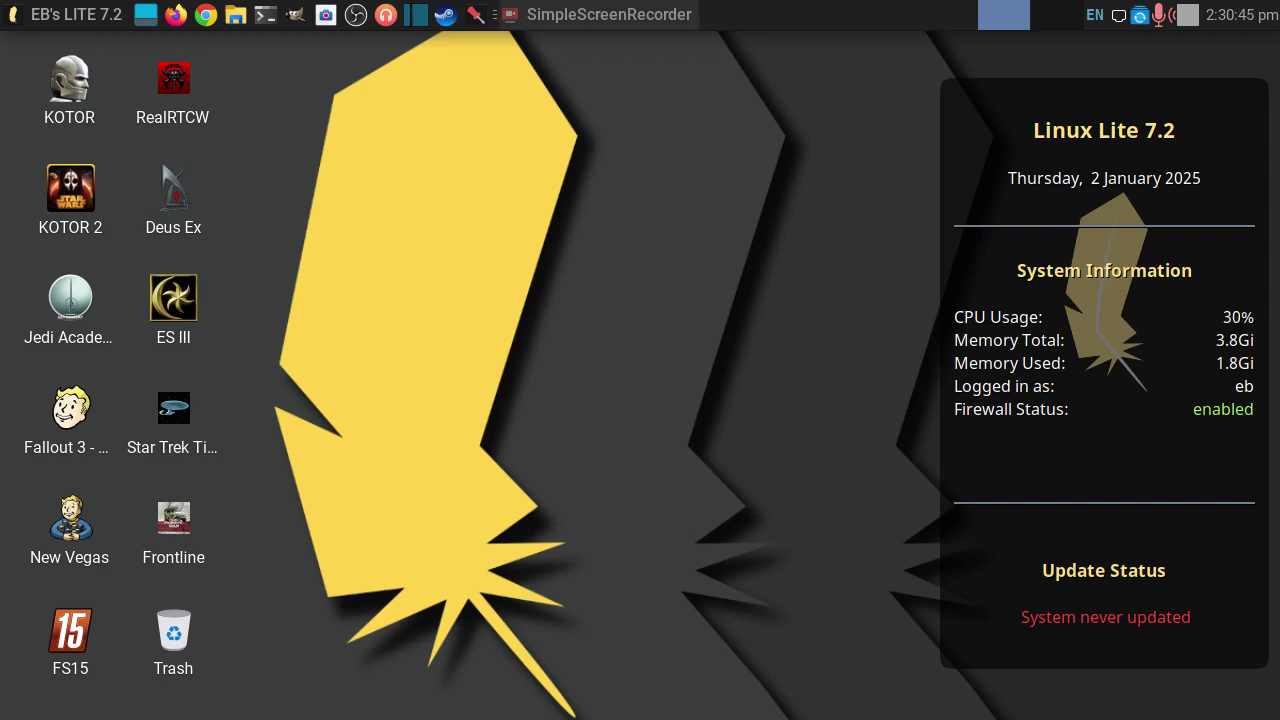
left_click(609, 14)
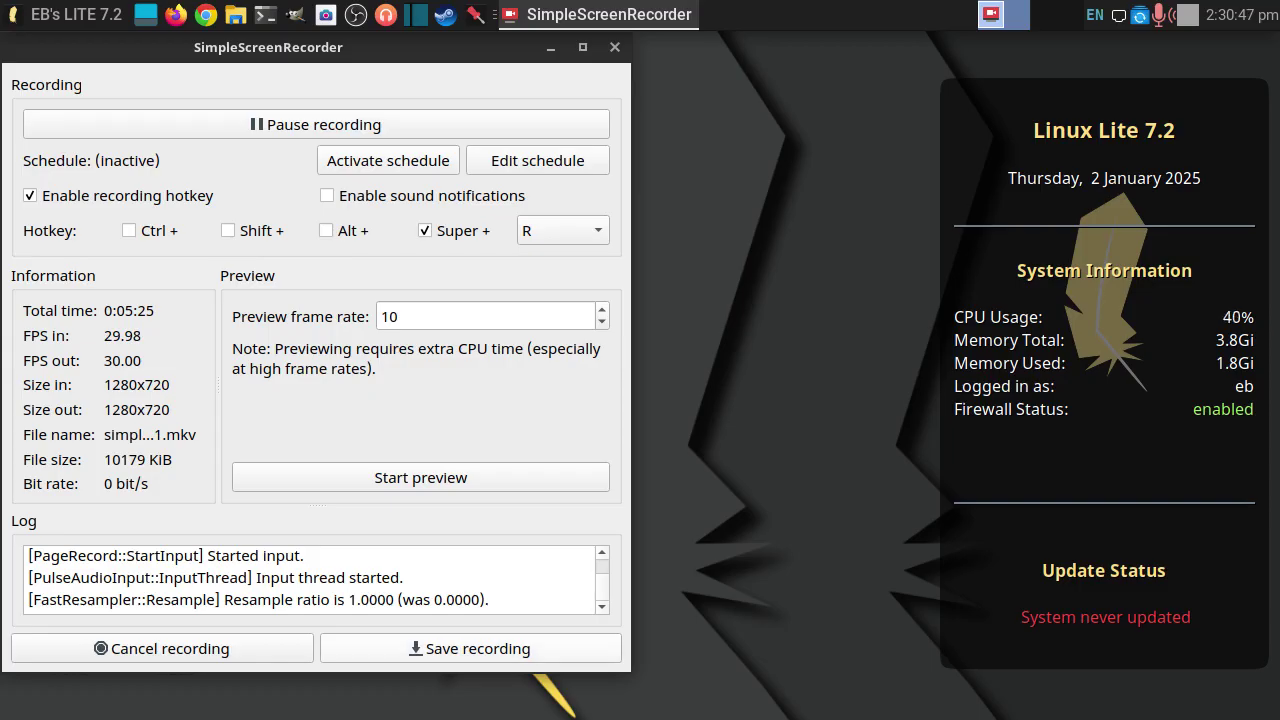